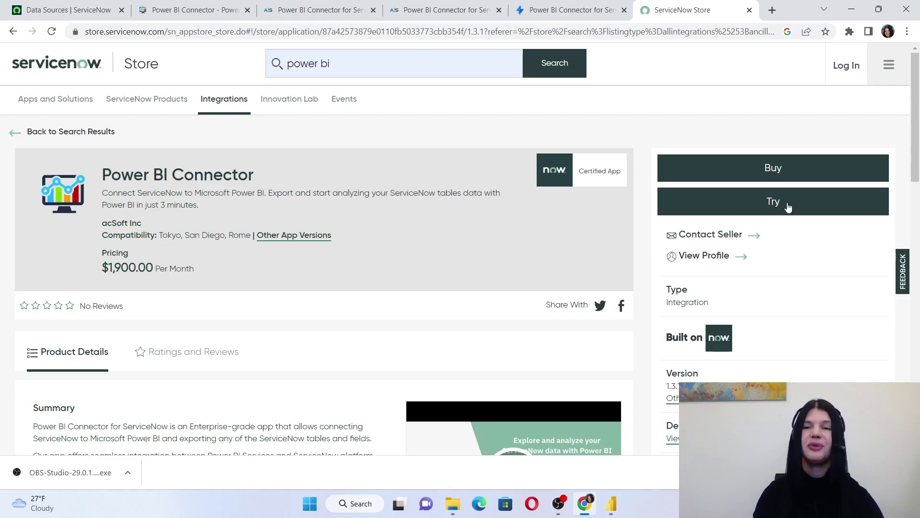
Read the connector listing down to Support Contacts, select the support e-mail, and go to the Confluence roles page
scroll(787, 238, "down", 5)
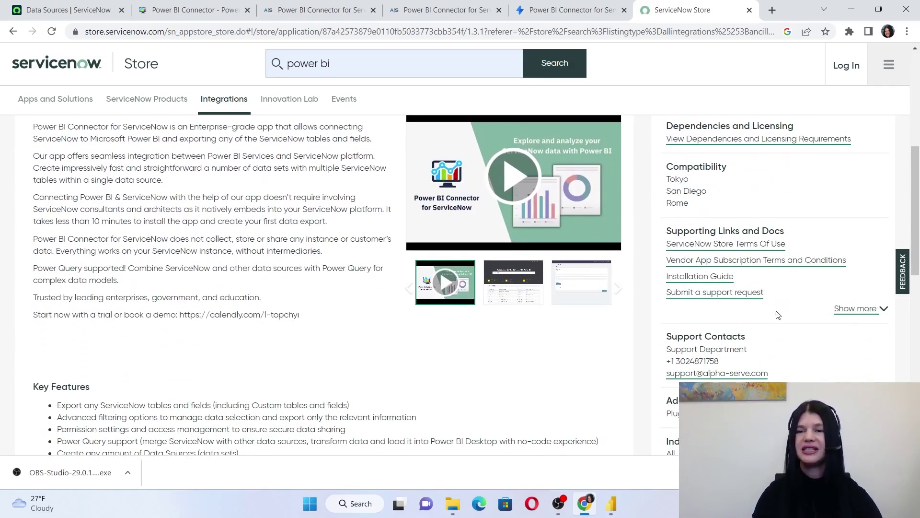
left_click_drag(672, 399, 662, 370)
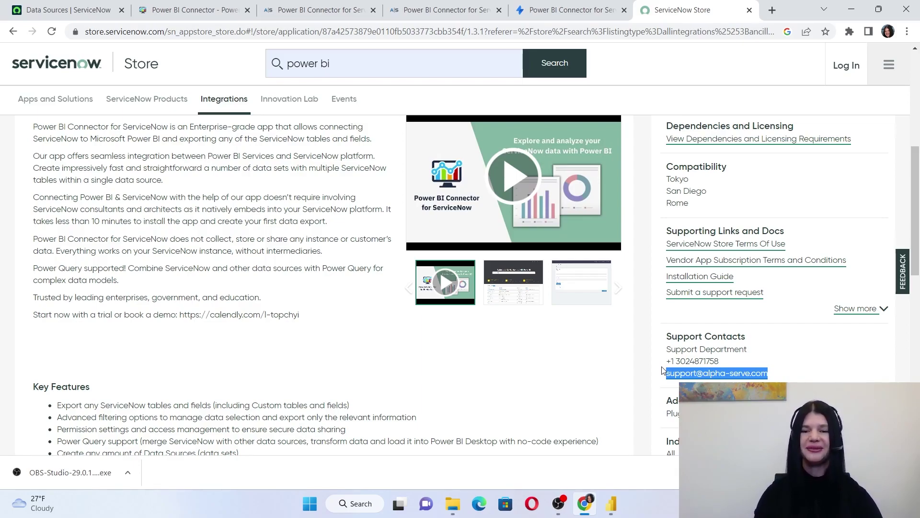
left_click(587, 507)
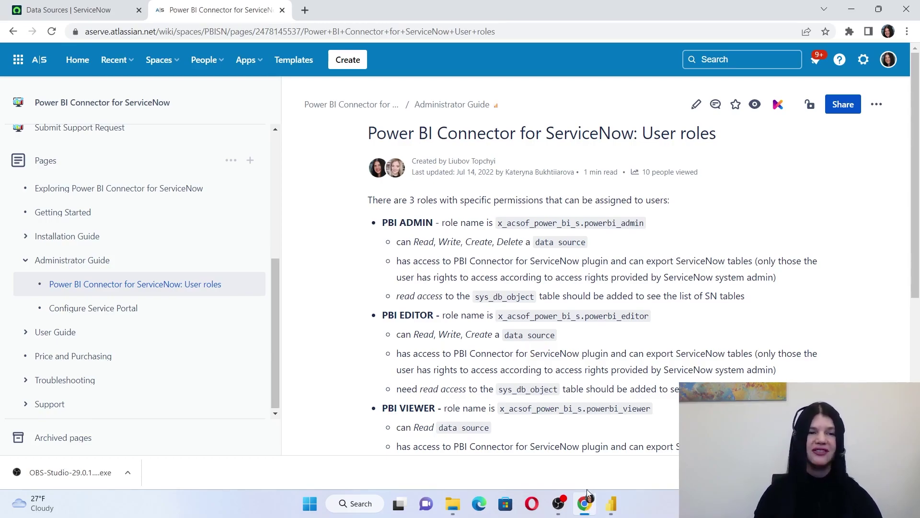
Review the Administrator Guide steps and the Power BI Connector User roles page in Confluence
left_click(95, 270)
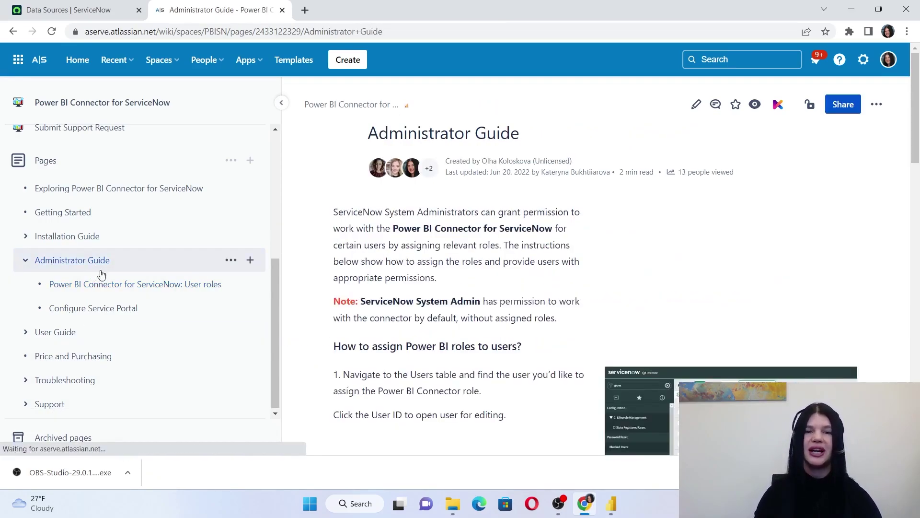
scroll(548, 287, "down", 10)
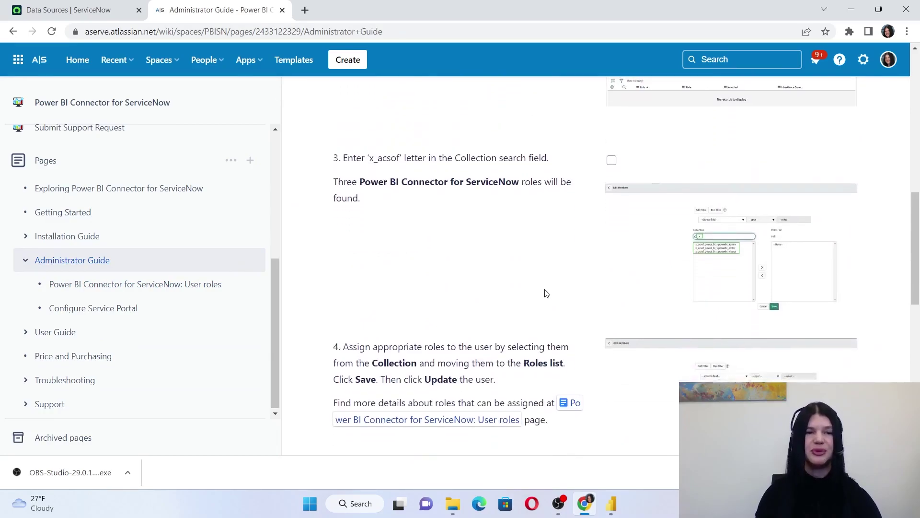
left_click(214, 286)
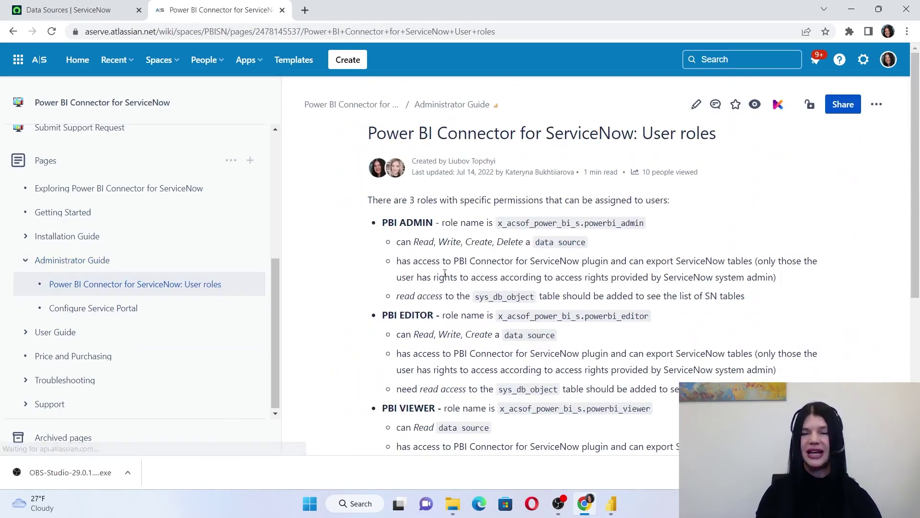
scroll(549, 278, "down", 1)
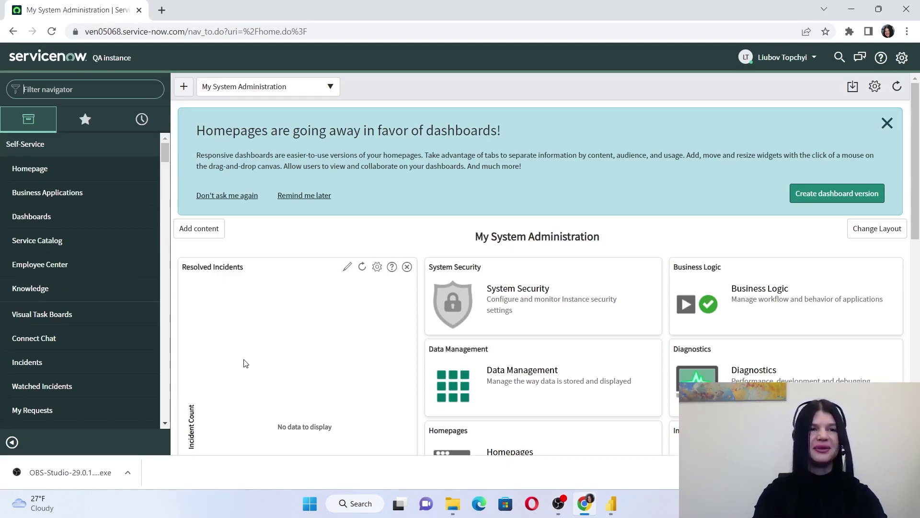
Filter the navigator for 'power', open the Power BI Connector Portal, and highlight its URL
type("power")
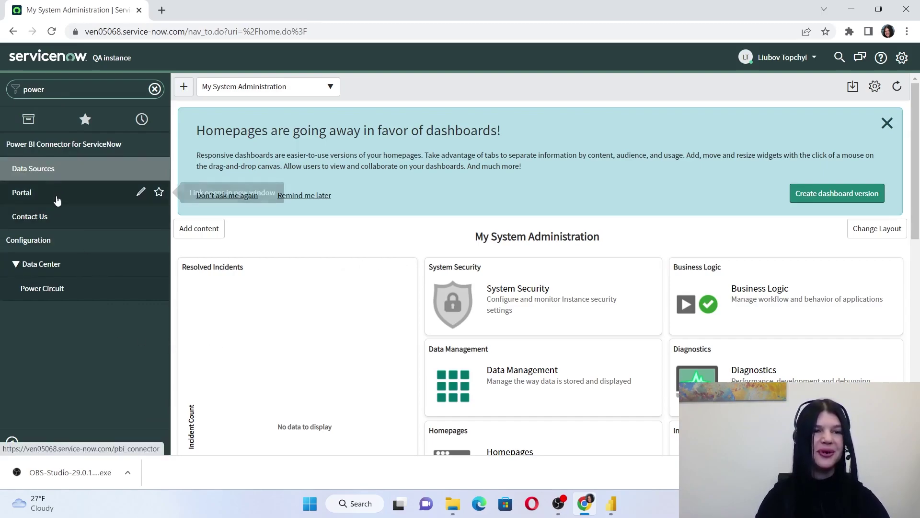
left_click(60, 194)
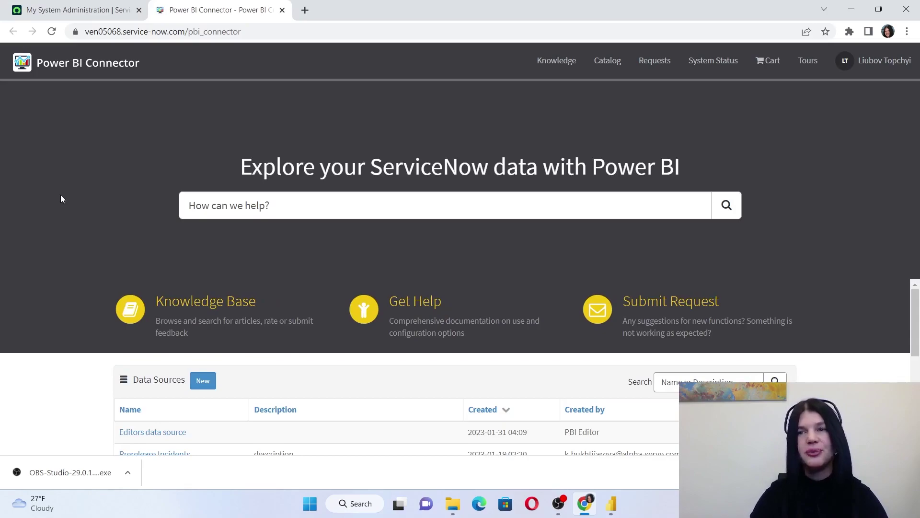
left_click_drag(185, 32, 159, 40)
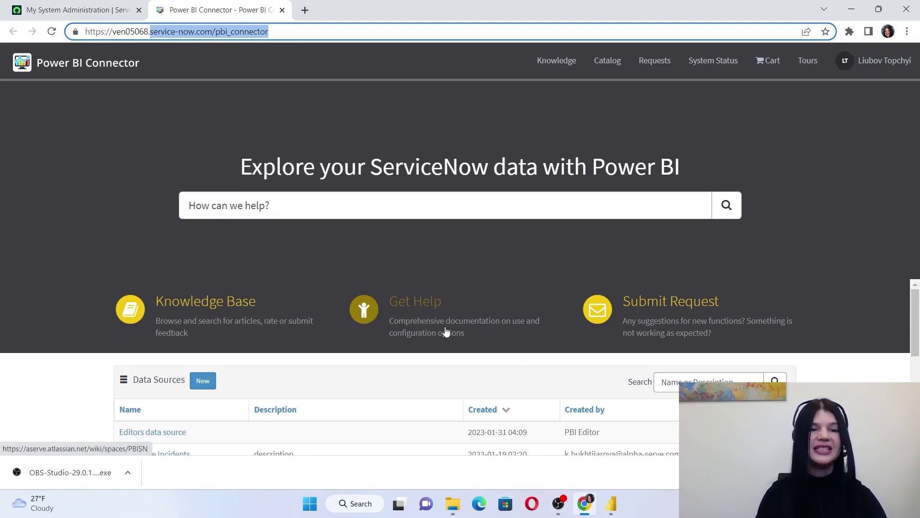
Create a new data source named Incidents and add the Incident table to it
left_click(204, 381)
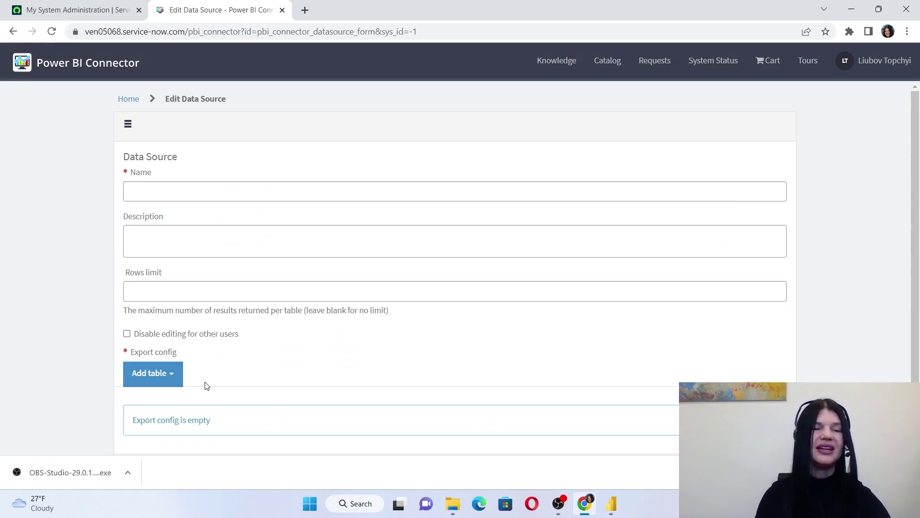
left_click(191, 193)
left_click(201, 219)
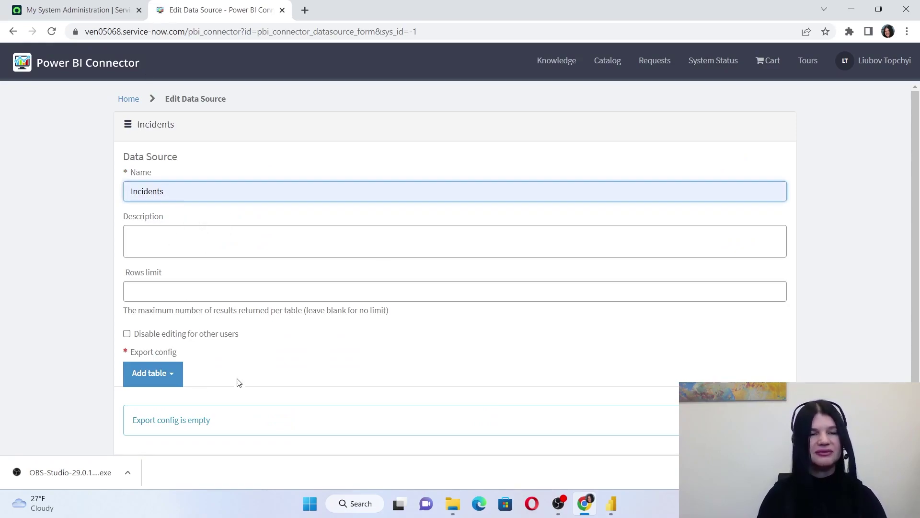
scroll(237, 380, "down", 1)
left_click(170, 330)
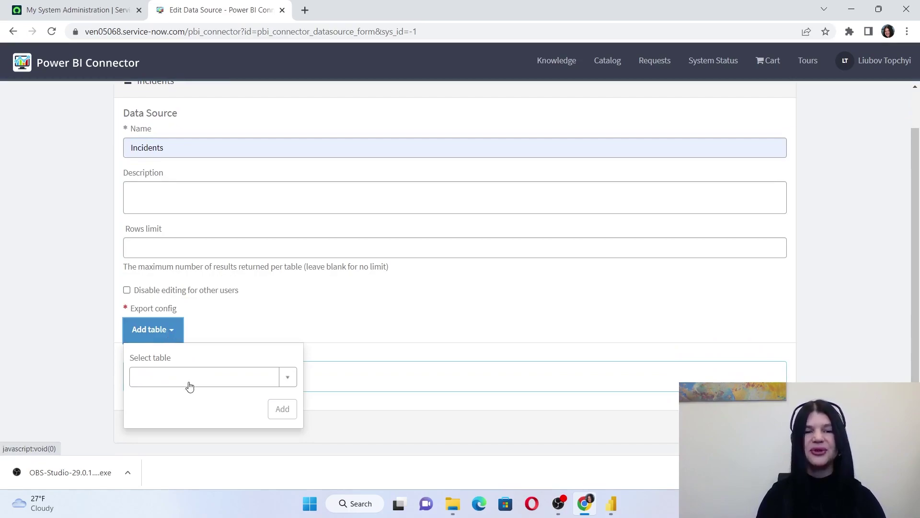
left_click(214, 379)
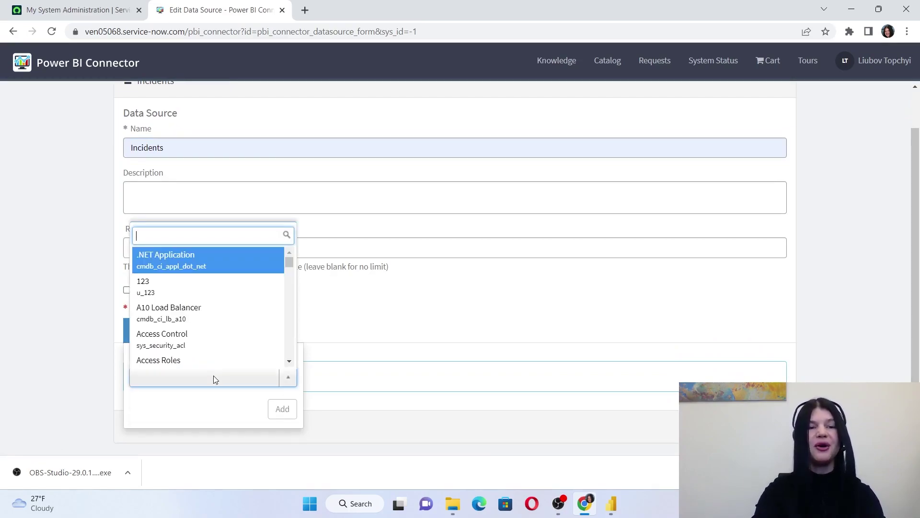
type("inci")
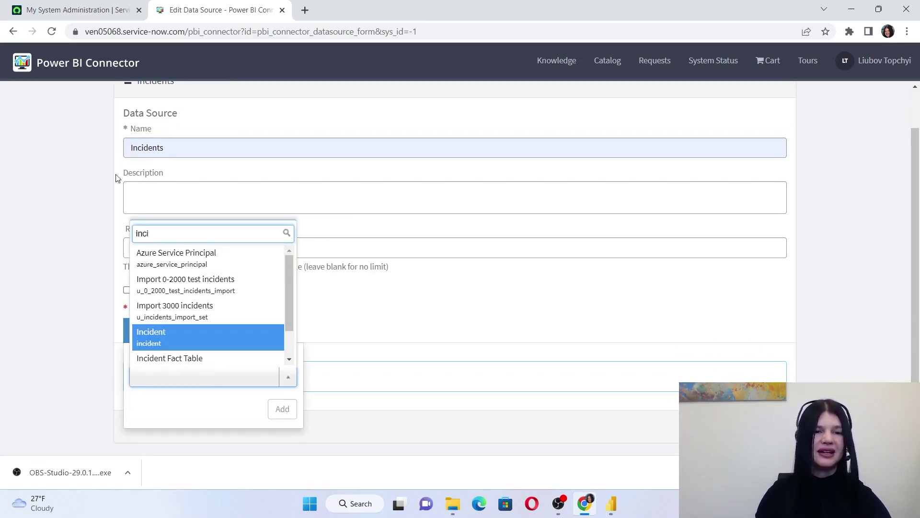
left_click(175, 339)
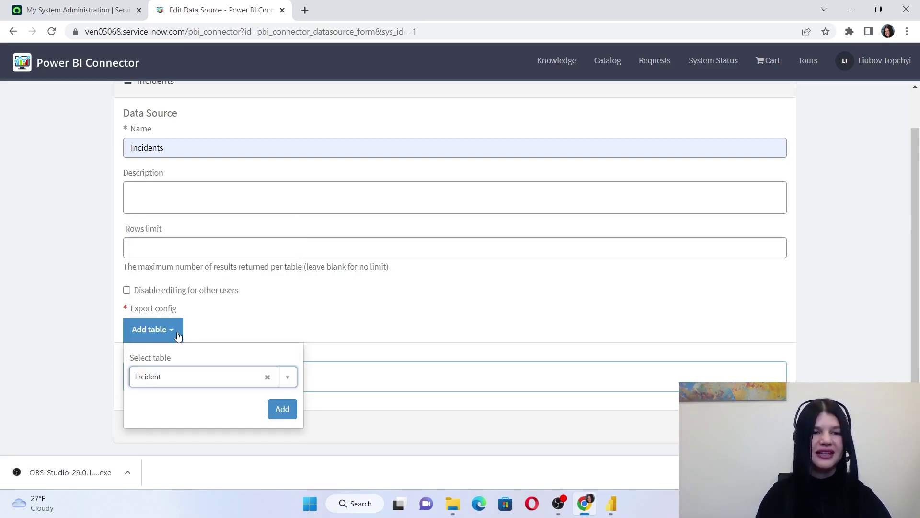
left_click(295, 412)
Include Actual start, Due date, Escalation, Approval history, Service, Resolution code, Business resolve time and Task type fields
scroll(397, 312, "down", 5)
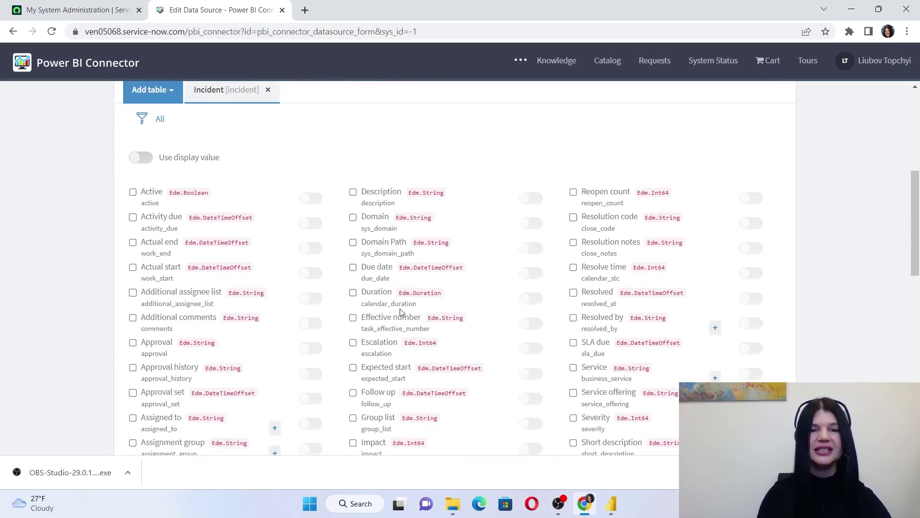
left_click(132, 267)
left_click(353, 267)
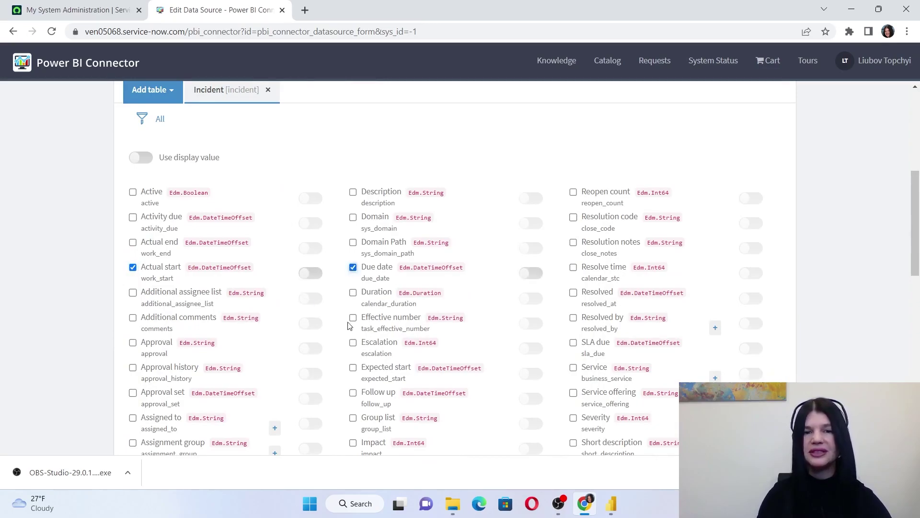
left_click(353, 343)
left_click(133, 367)
left_click(573, 368)
left_click(573, 217)
scroll(396, 369, "down", 4)
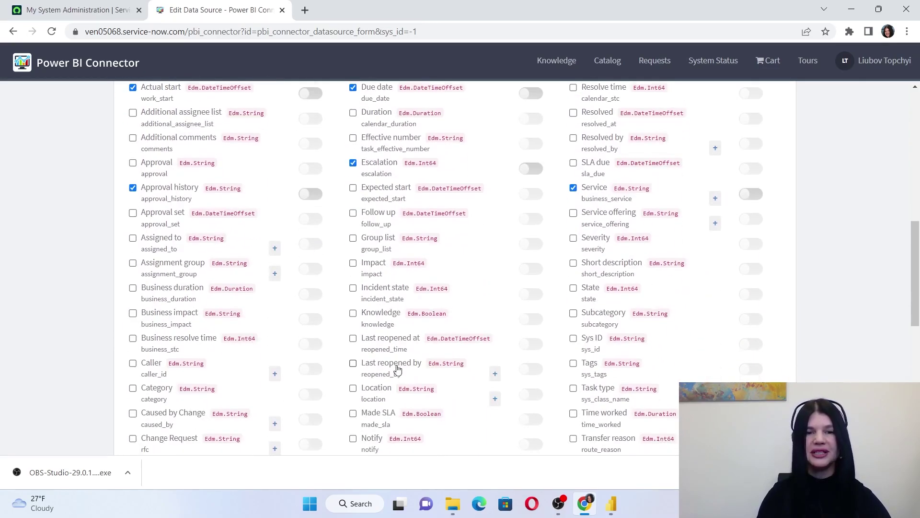
left_click(133, 338)
left_click(574, 389)
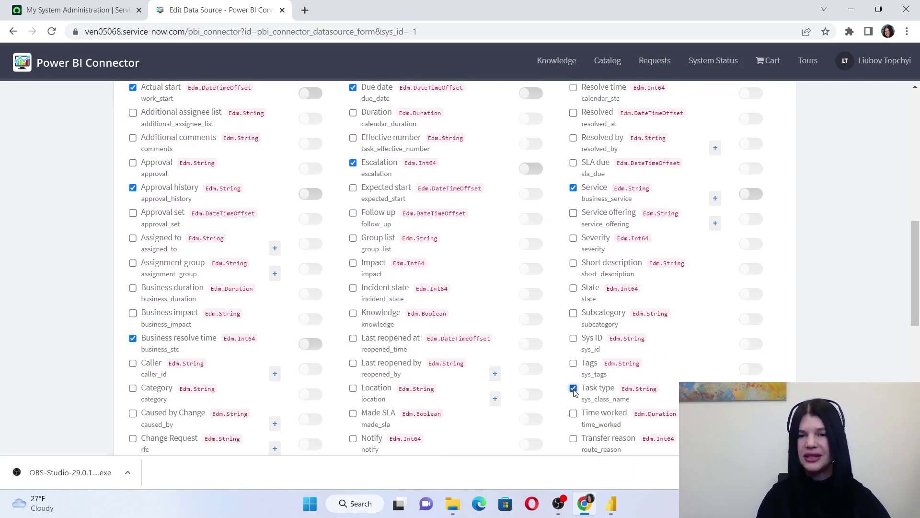
scroll(487, 284, "up", 10)
scroll(707, 308, "down", 20)
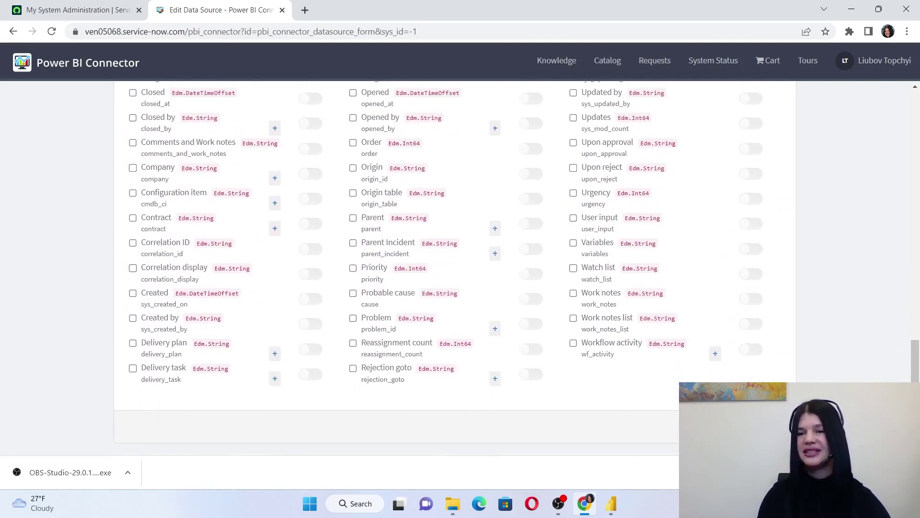
scroll(412, 301, "up", 6)
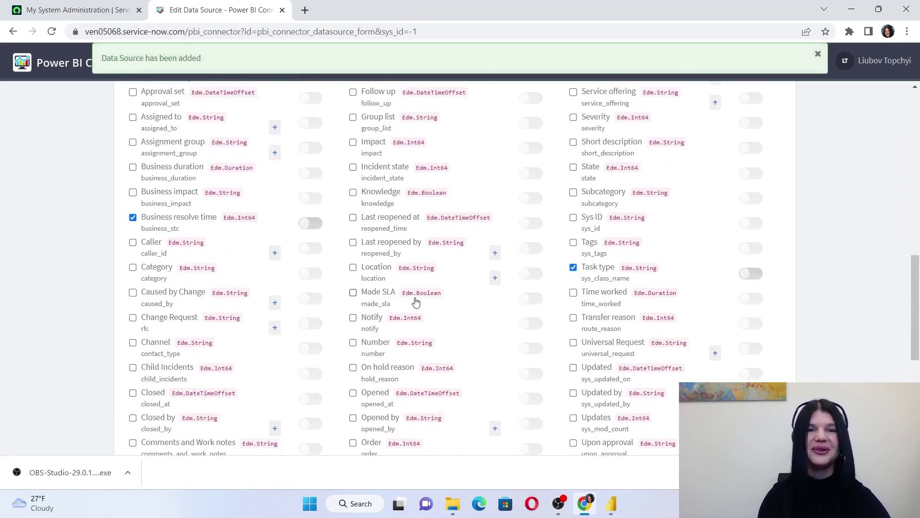
scroll(415, 301, "up", 10)
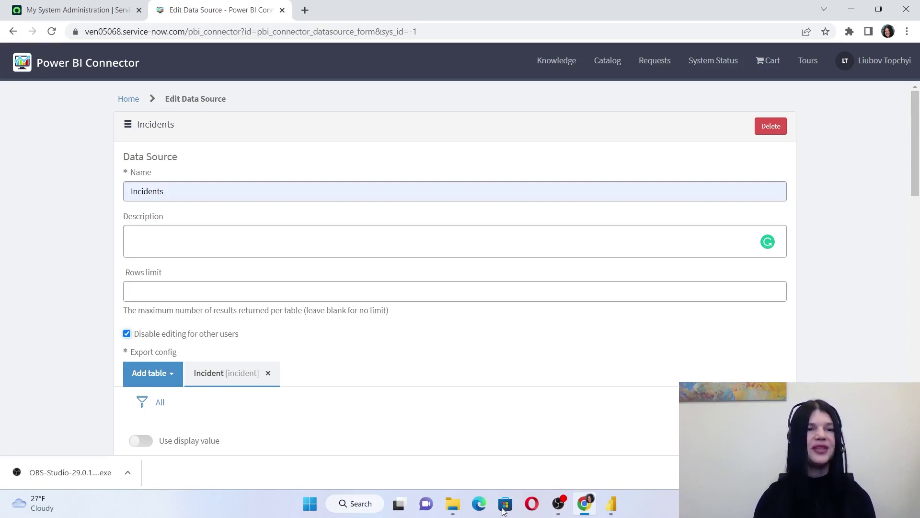
left_click(263, 193)
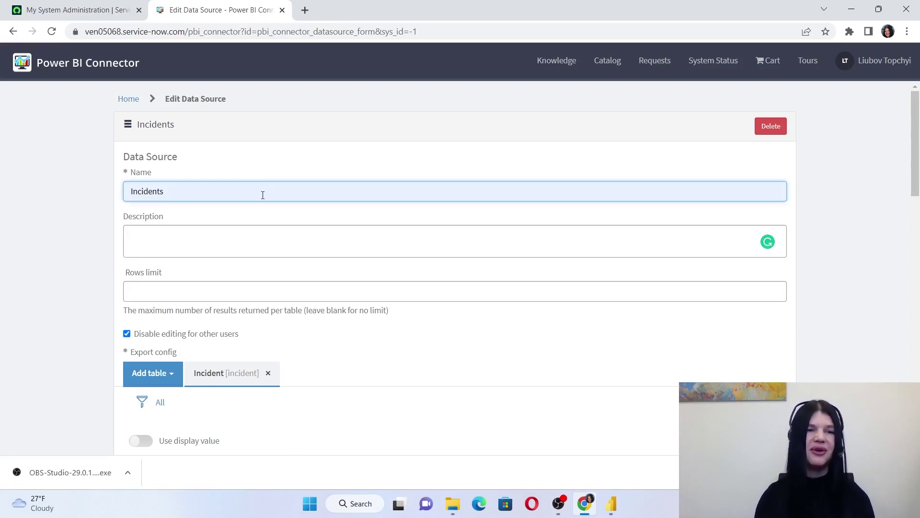
left_click(223, 238)
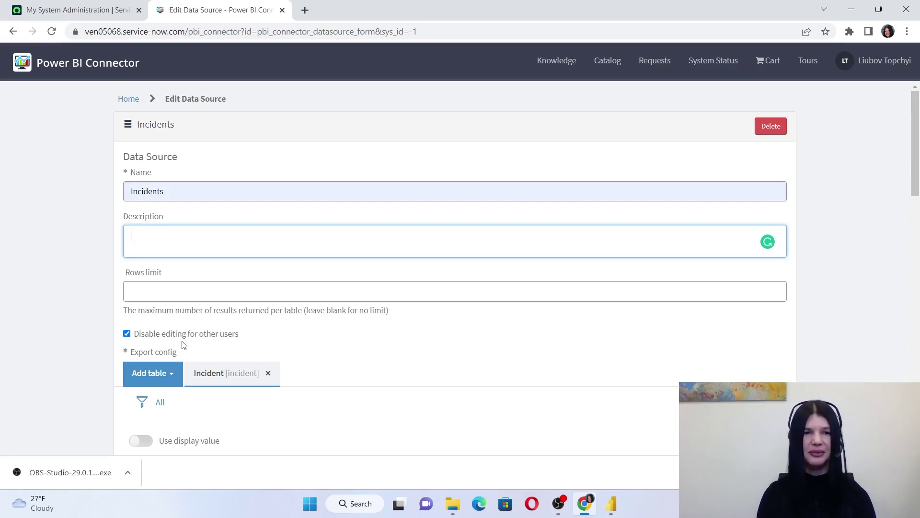
left_click(277, 348)
scroll(282, 370, "down", 2)
scroll(282, 370, "up", 2)
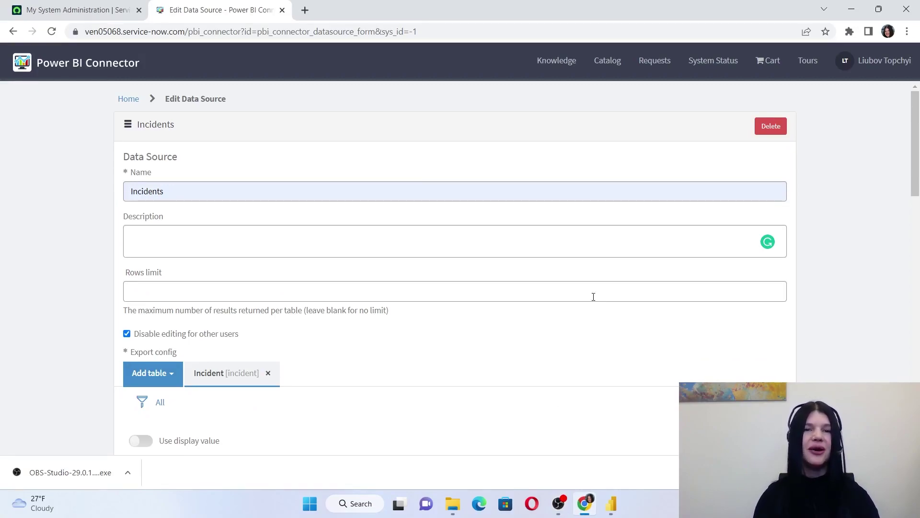
scroll(495, 335, "down", 1)
Filter the Incident table on Active is true, adding an empty AND row and a new criteria block
left_click(141, 343)
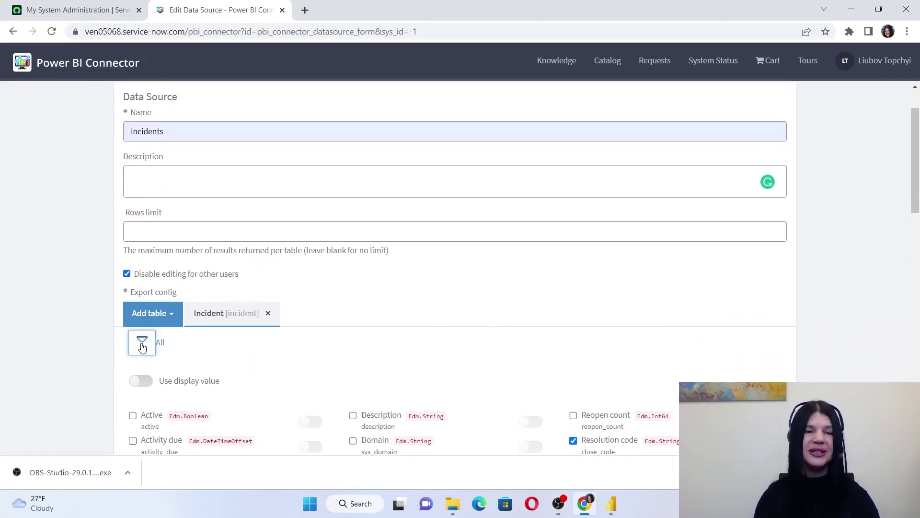
scroll(420, 275, "down", 2)
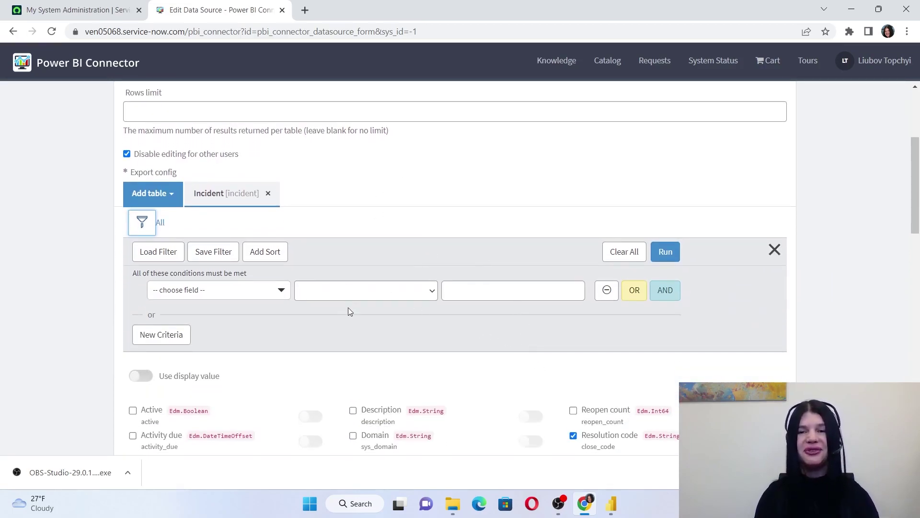
left_click(252, 294)
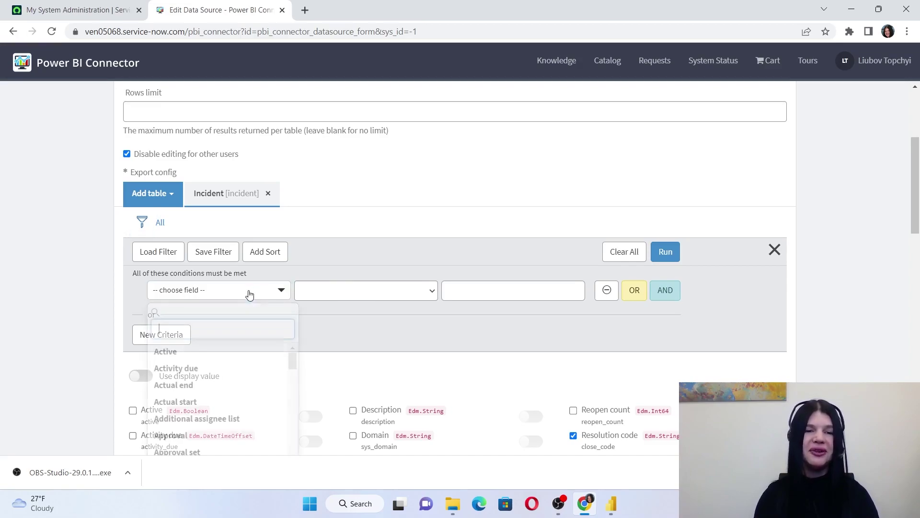
left_click(192, 366)
left_click(235, 294)
left_click(191, 349)
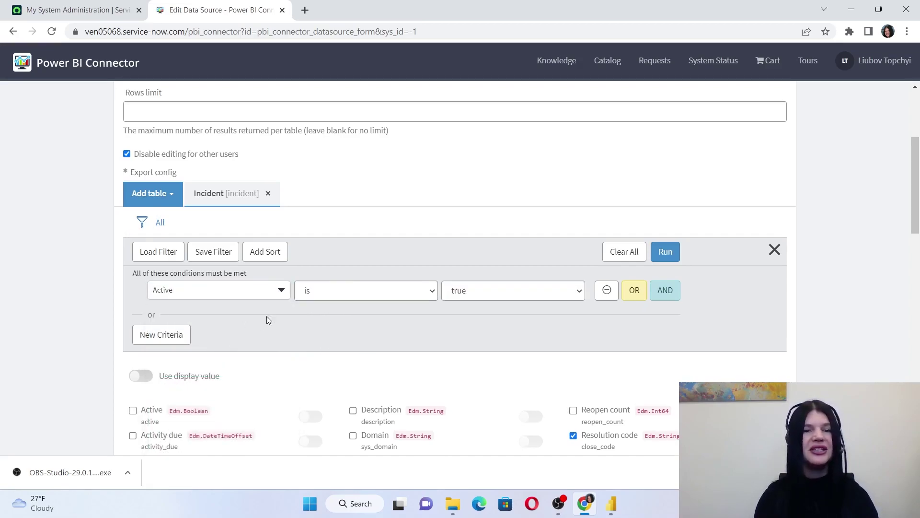
left_click(665, 290)
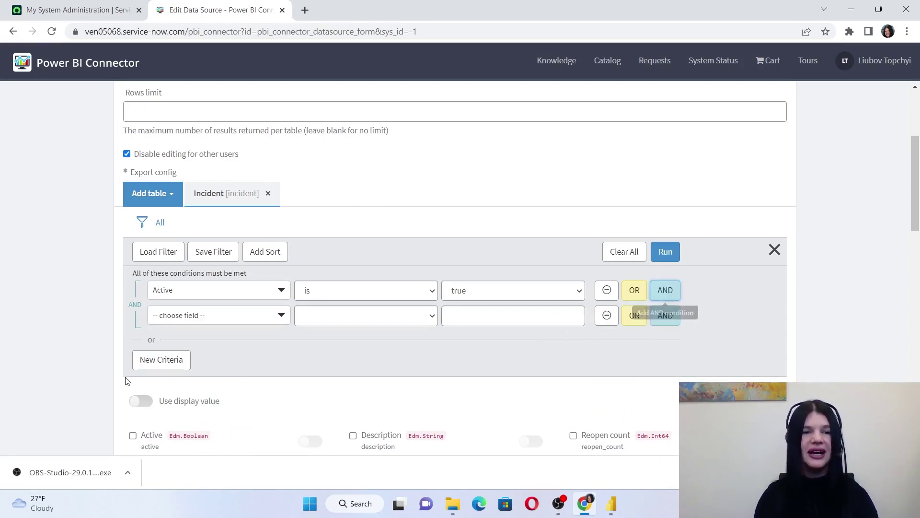
left_click(172, 367)
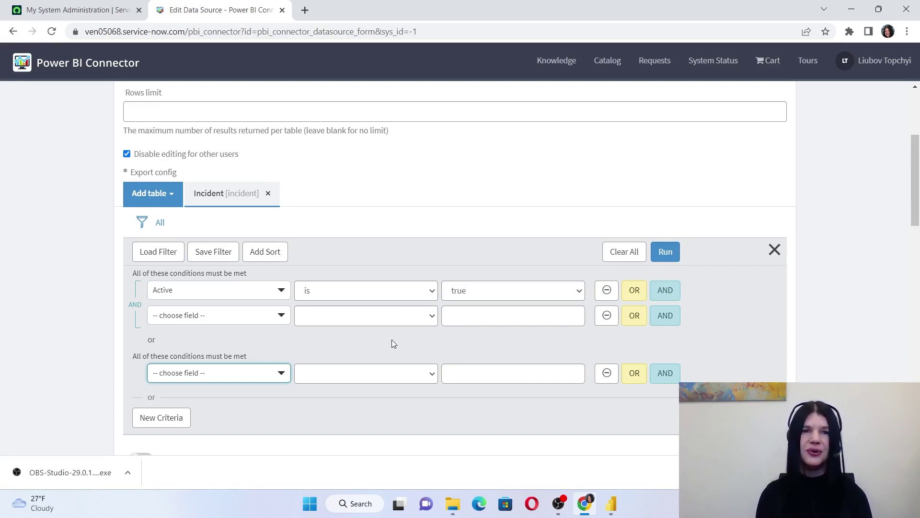
scroll(623, 240, "down", 2)
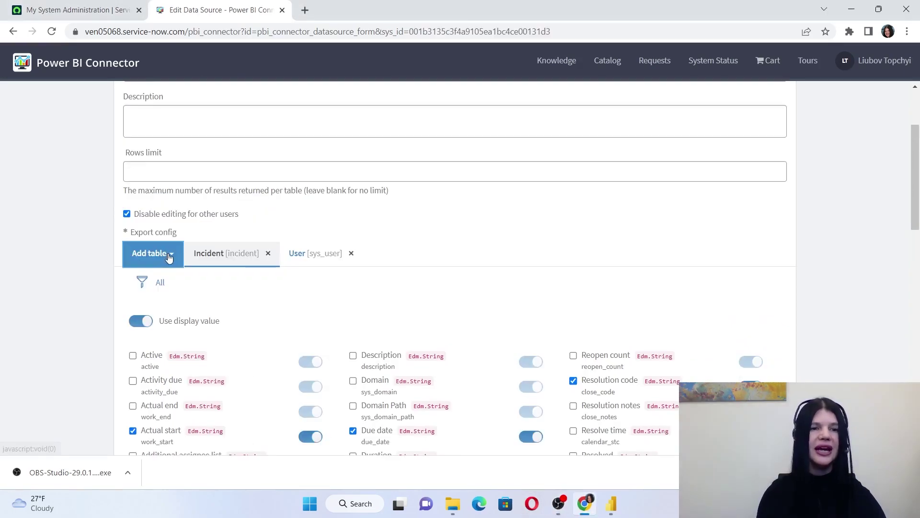
Add the Action group M2M table to the data source with Use display value on
left_click(167, 257)
left_click(195, 301)
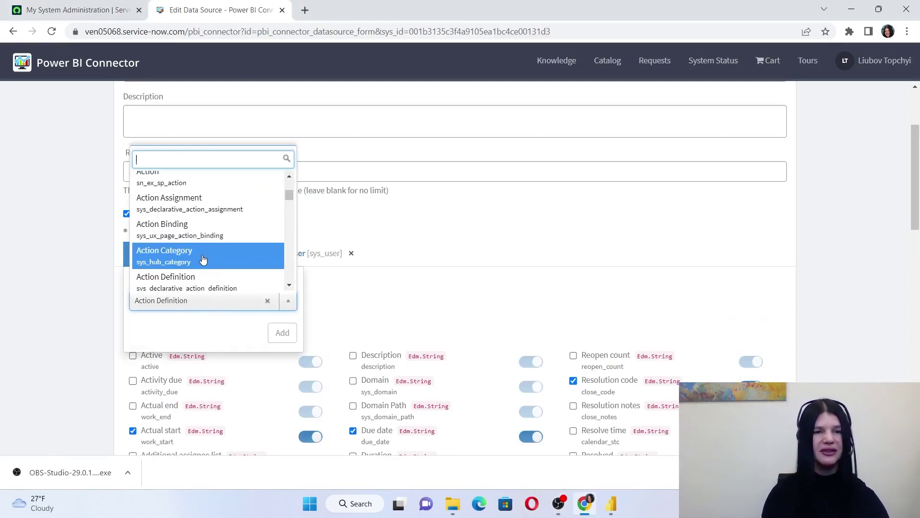
scroll(203, 258, "down", 3)
left_click(201, 264)
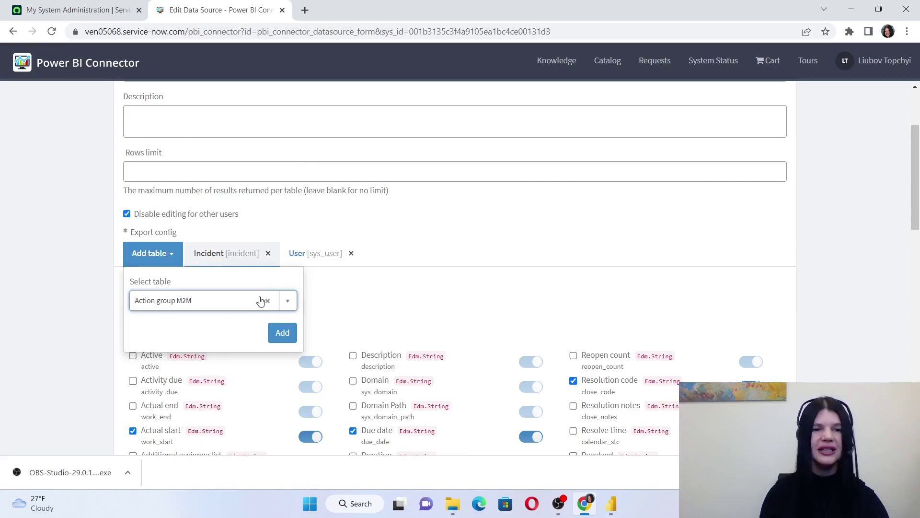
left_click(282, 332)
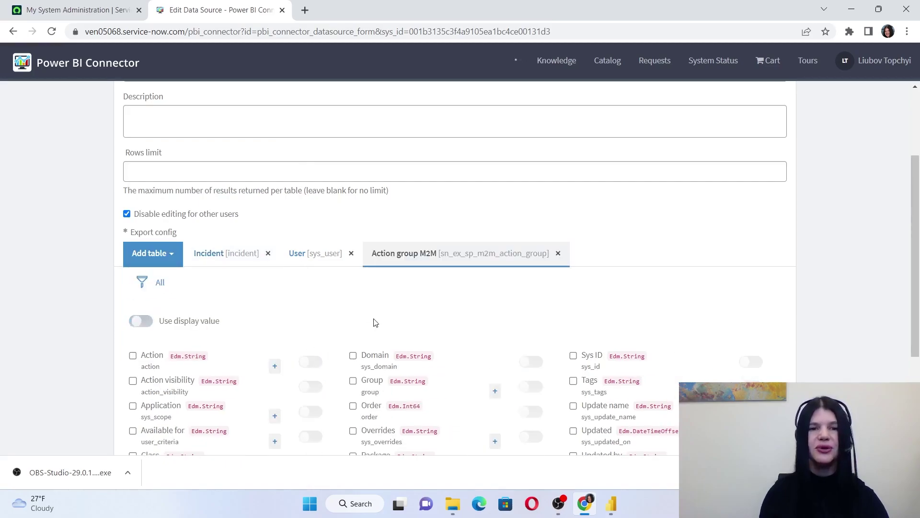
left_click(146, 322)
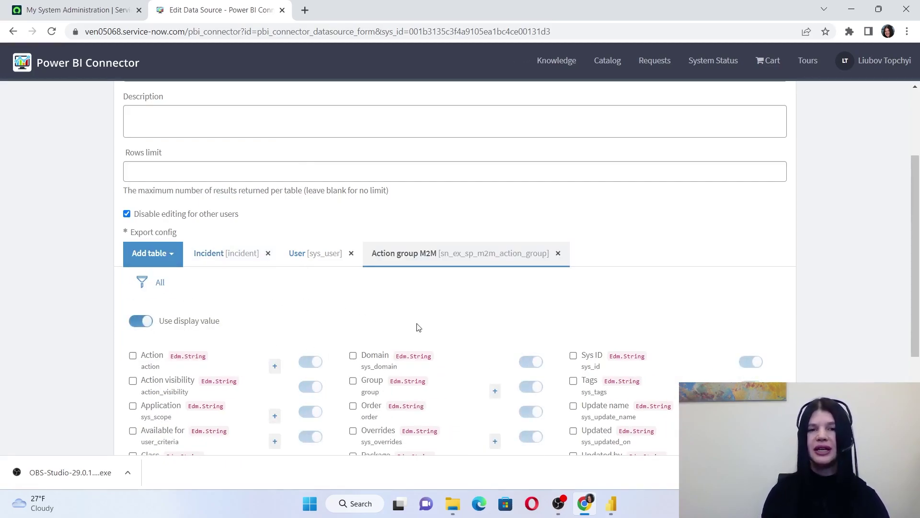
Return to the Incident table's fields and open the related-field picker for Caller
scroll(418, 331, "down", 1)
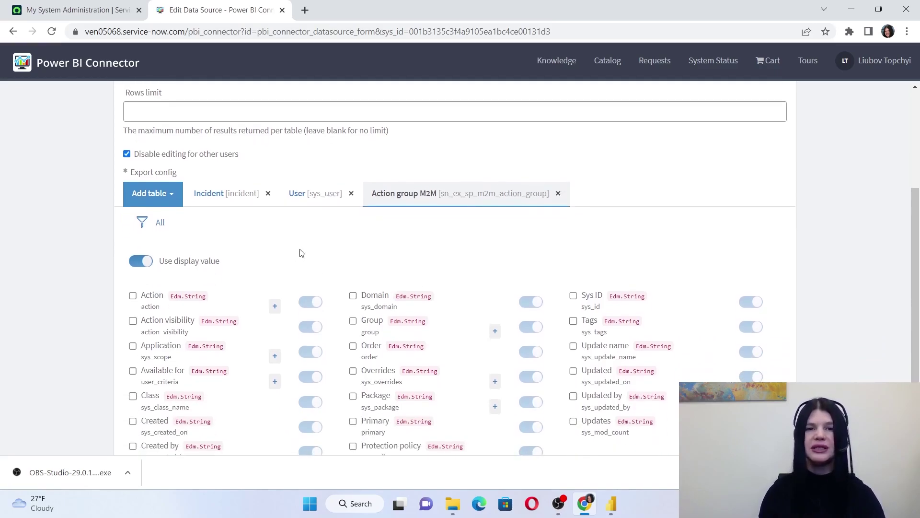
left_click(241, 195)
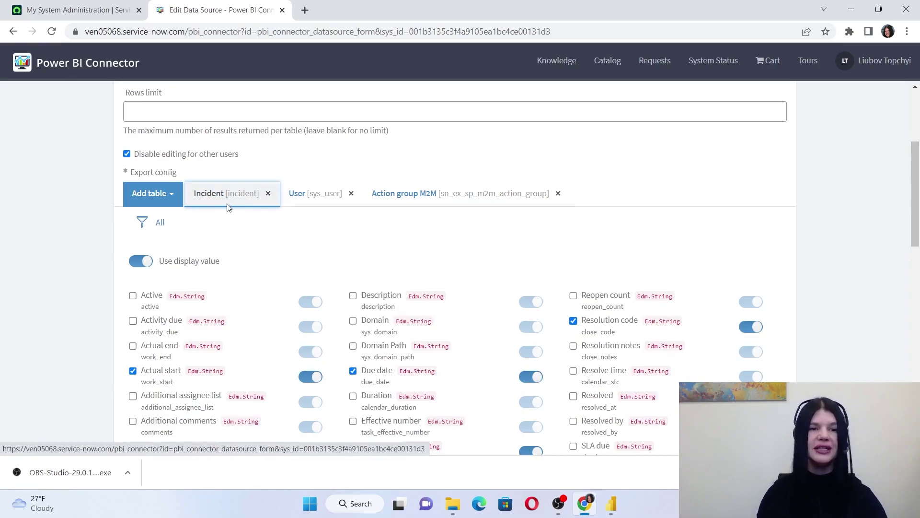
scroll(283, 282, "down", 2)
scroll(282, 286, "down", 1)
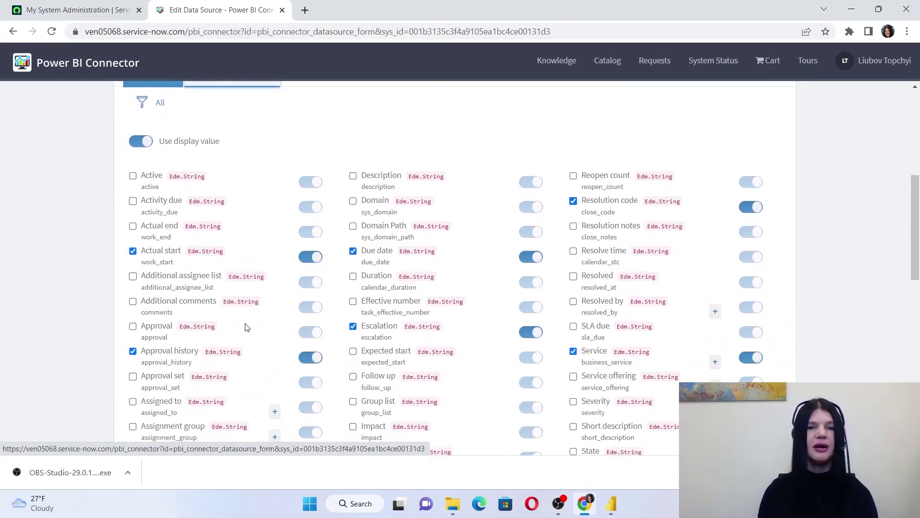
scroll(284, 290, "down", 3)
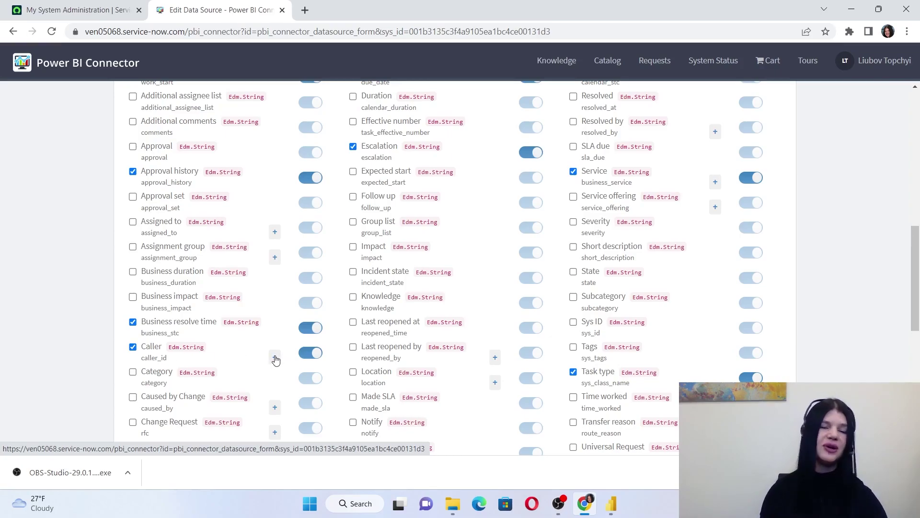
left_click(275, 360)
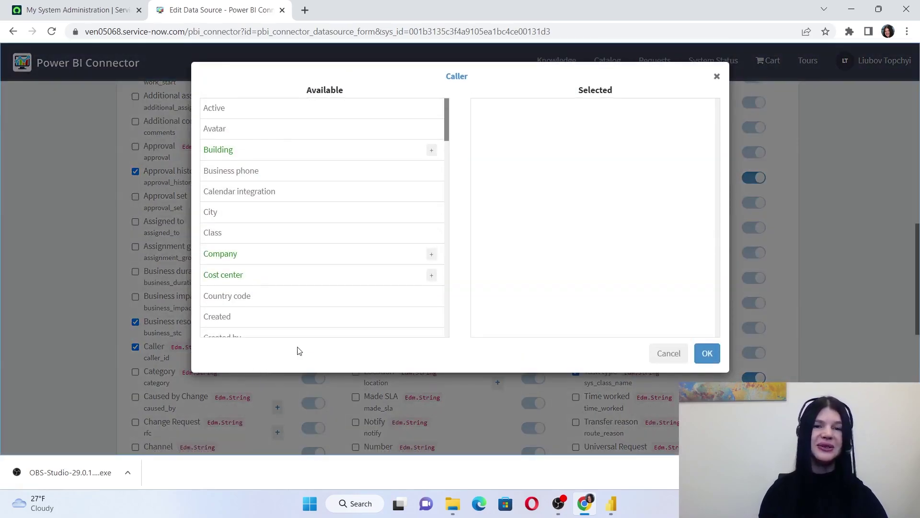
Add the caller's City and Department fields, both exported as display values
left_click(275, 215)
scroll(302, 290, "down", 3)
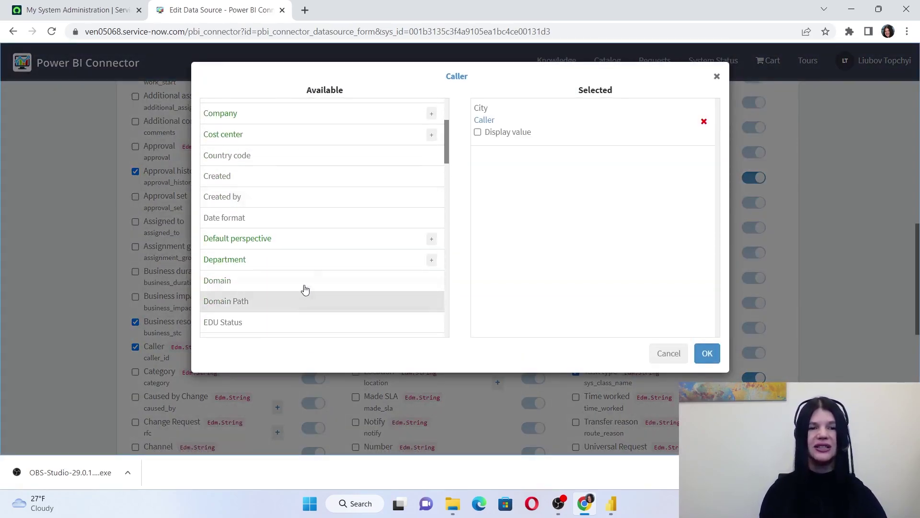
left_click(311, 260)
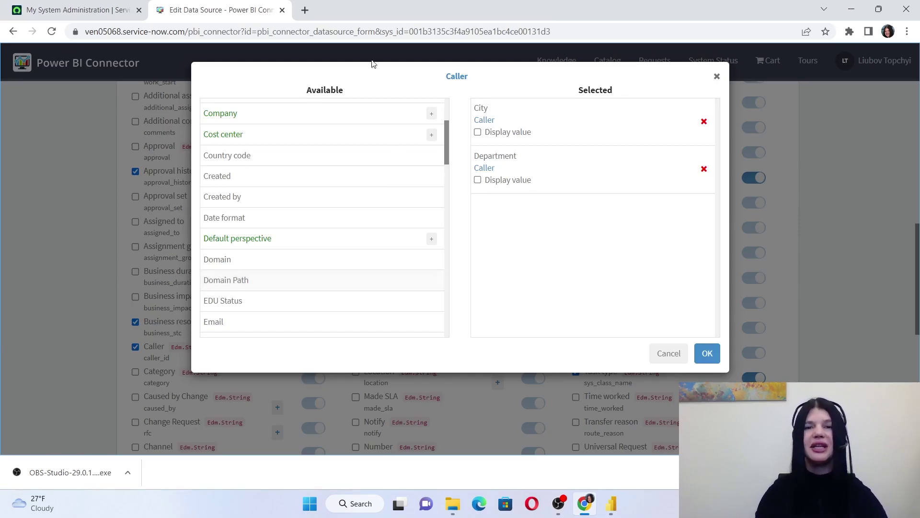
left_click(479, 181)
left_click(478, 132)
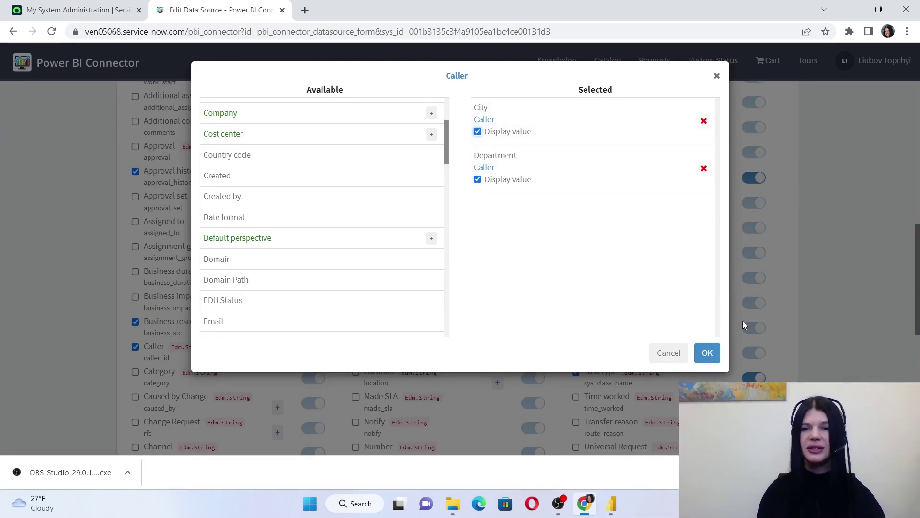
left_click(706, 353)
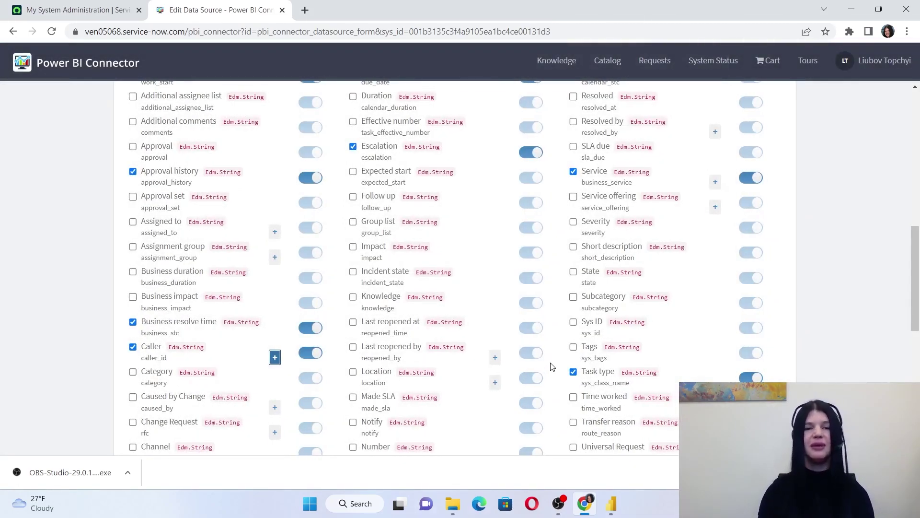
Copy the Incidents data source feed link and bring Power BI Desktop to the front
scroll(411, 298, "up", 5)
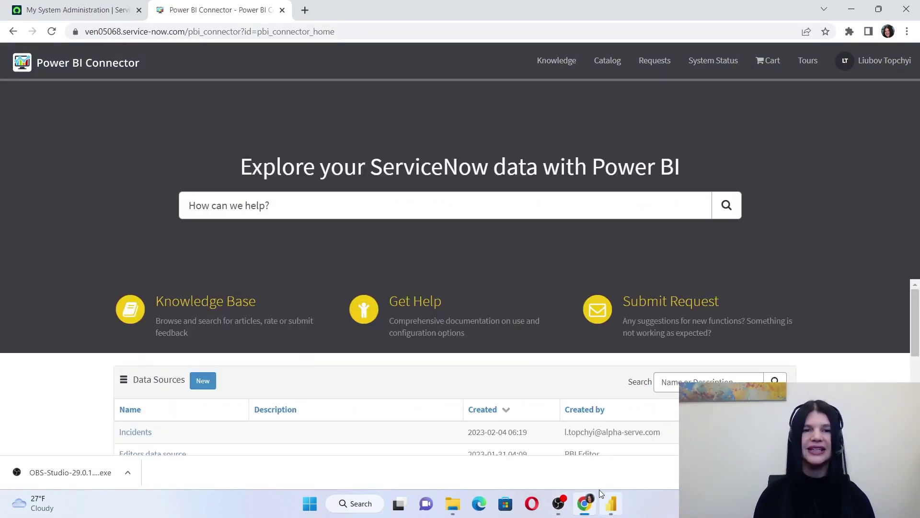
mouse_move(600, 490)
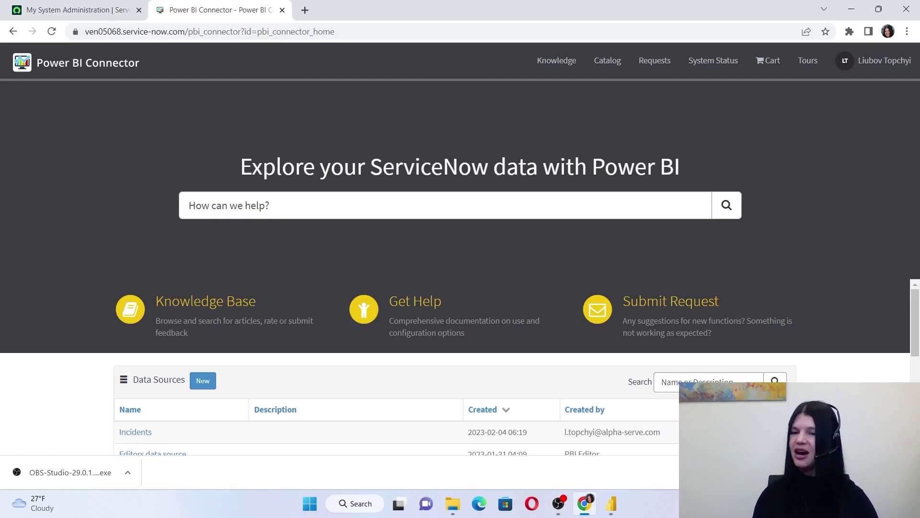
left_click(611, 503)
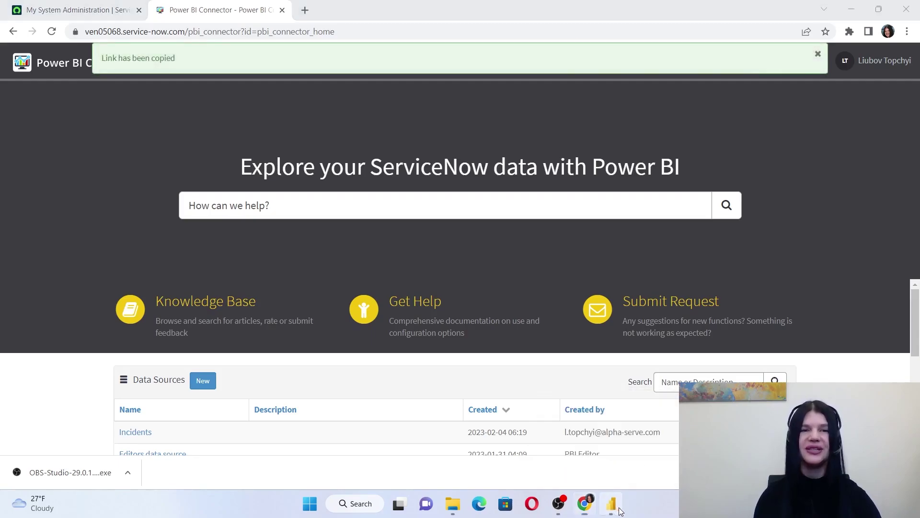
Connect an OData feed using the pasted link, with Basic sign-in applied to the full URL level
left_click(113, 77)
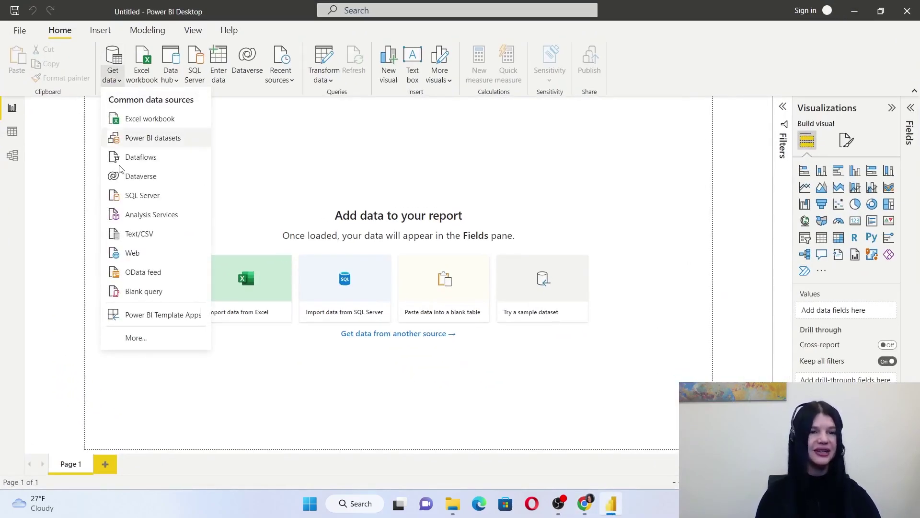
left_click(163, 278)
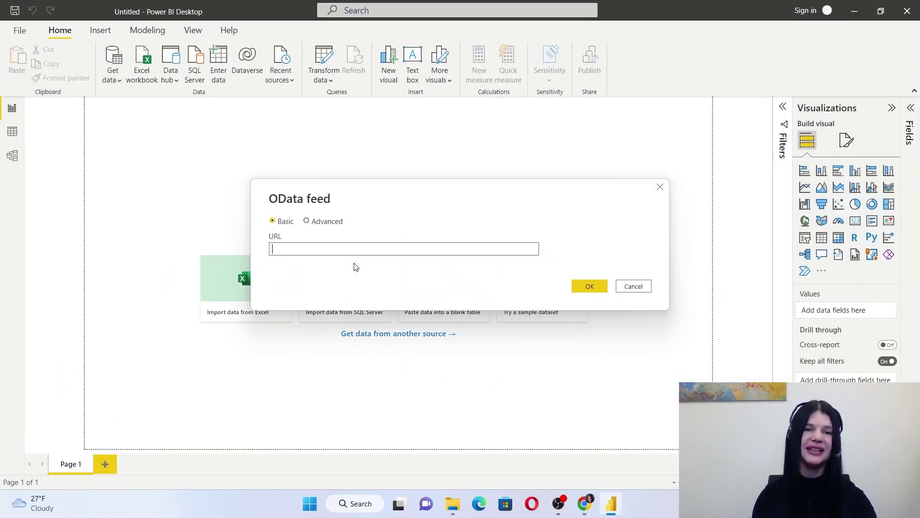
type("pi/x_acsof_power_bi_s/v1/power_bi_connector/001b3135c3f4a9105ea1bc4ce00131d3")
key("Return")
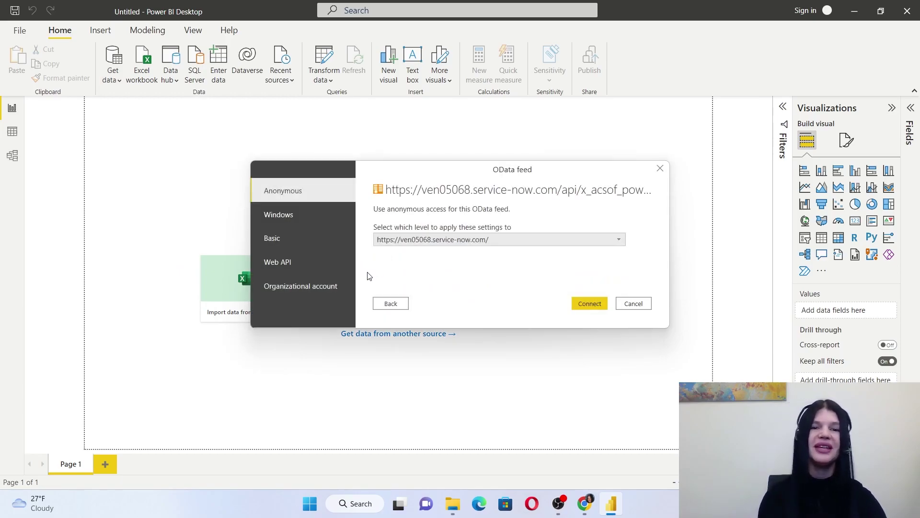
left_click(286, 240)
left_click(418, 283)
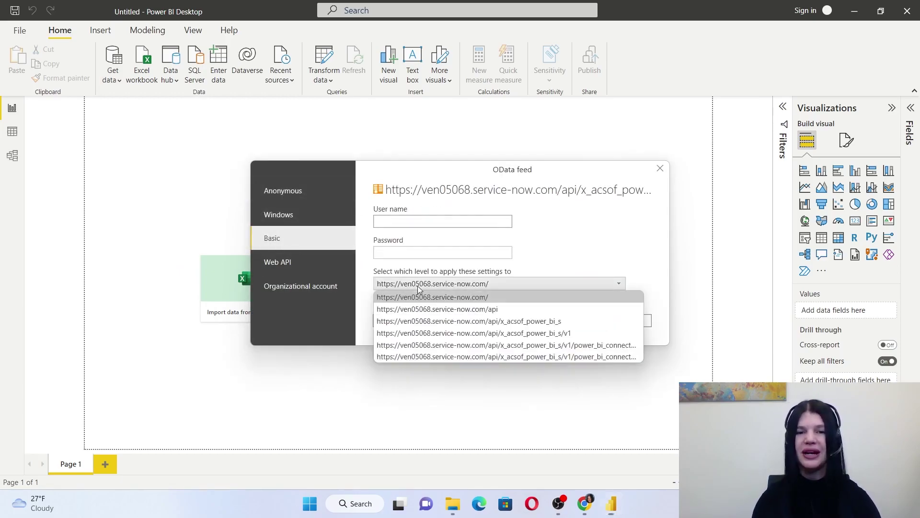
left_click(430, 356)
Sign in with the account e-mail and password, then load the incident table into the report
left_click(434, 220)
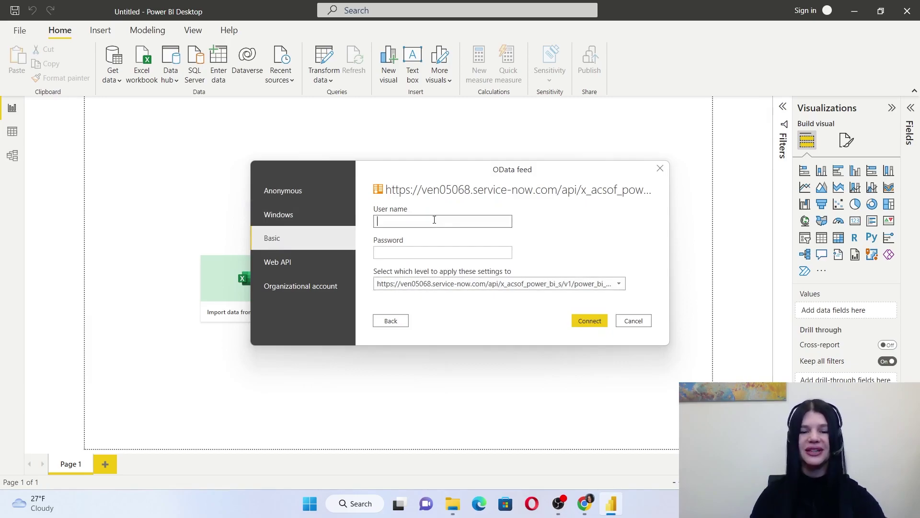
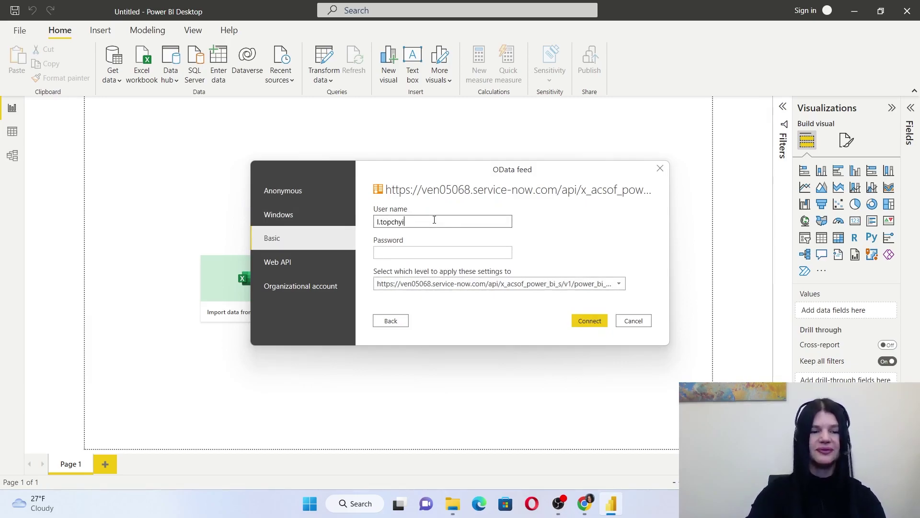
key("Tab")
type("**")
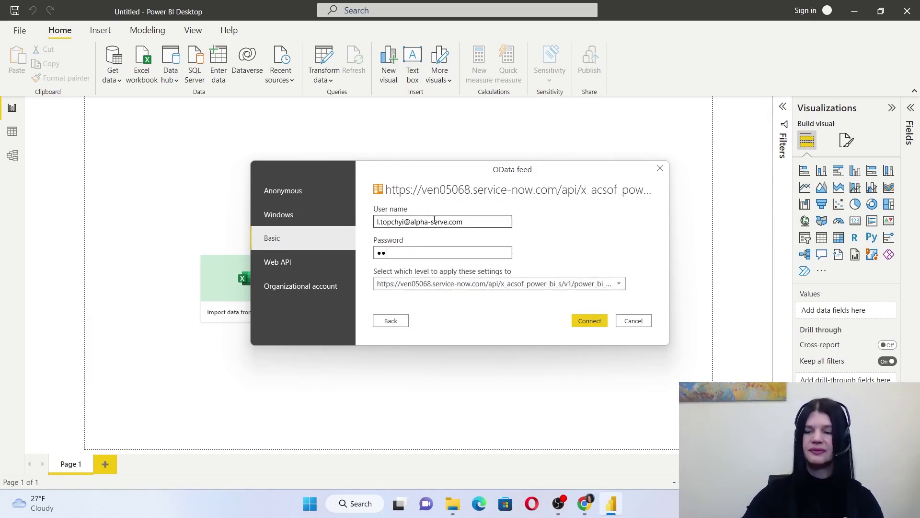
type("****")
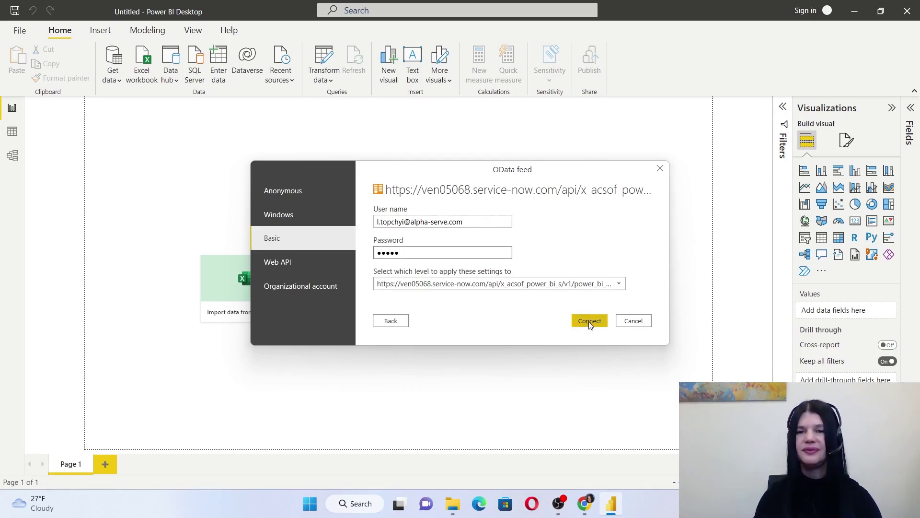
left_click(589, 320)
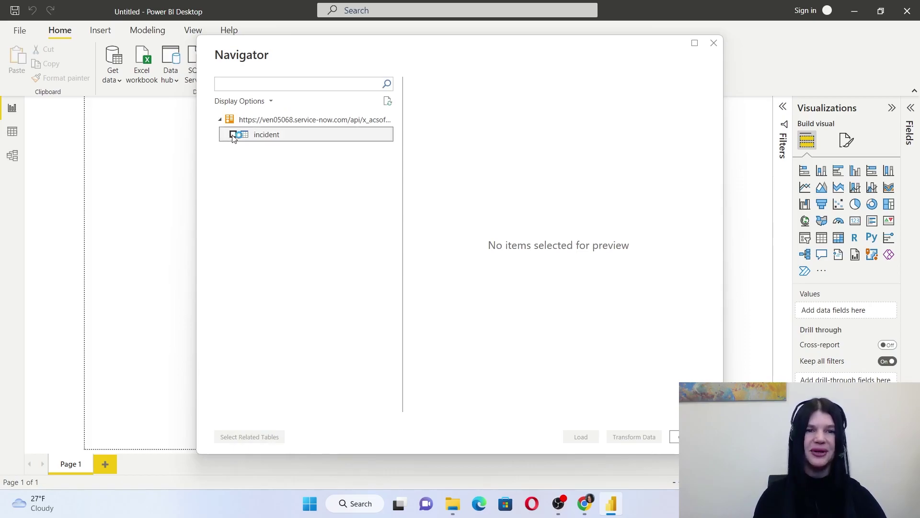
left_click(233, 135)
left_click(580, 437)
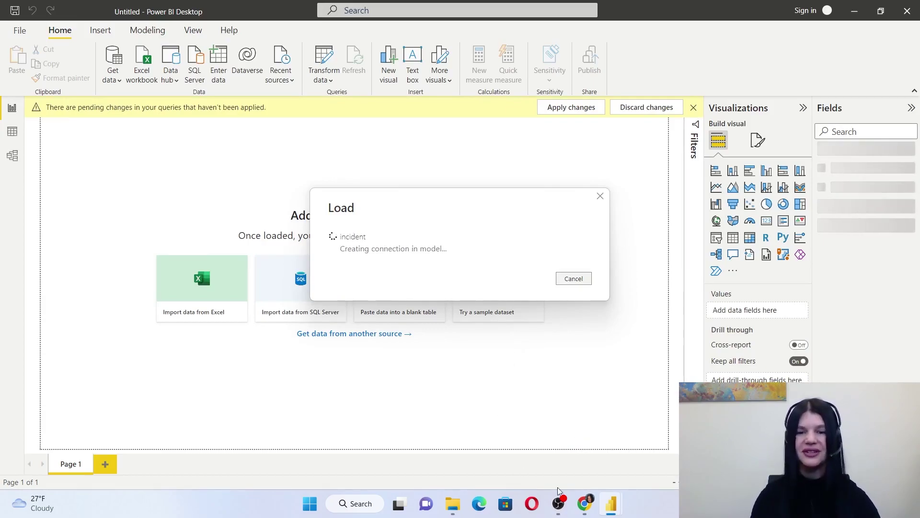
left_click(585, 503)
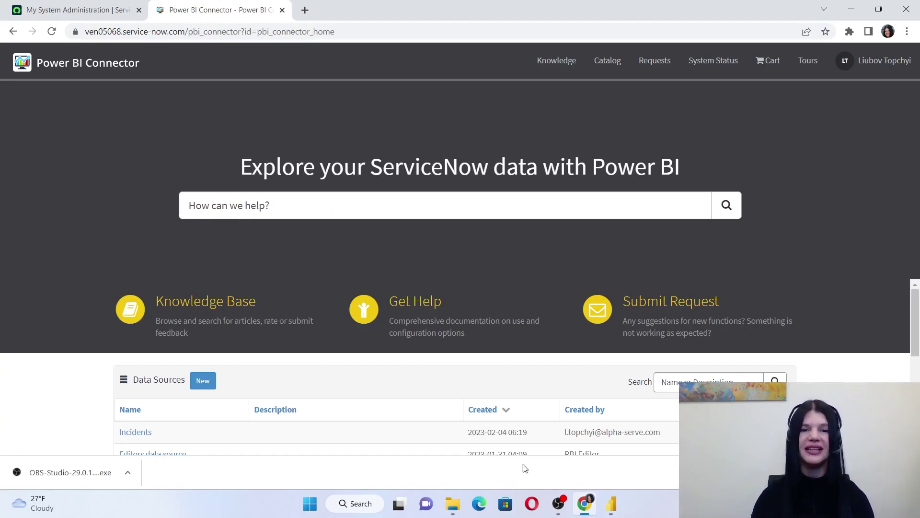
Open the Get Help documentation in a new tab and go to User Guide's Real-time ServiceNow reporting page
right_click(414, 307)
left_click(443, 316)
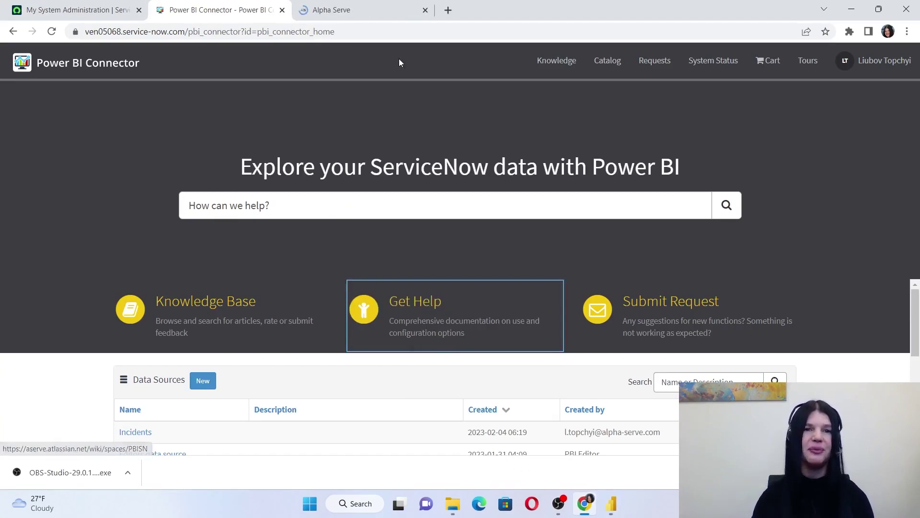
left_click(380, 10)
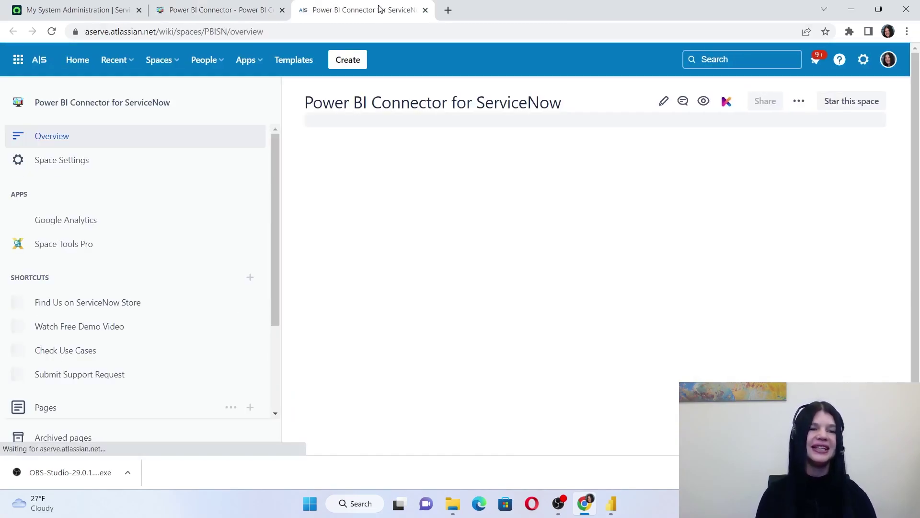
scroll(154, 201, "down", 3)
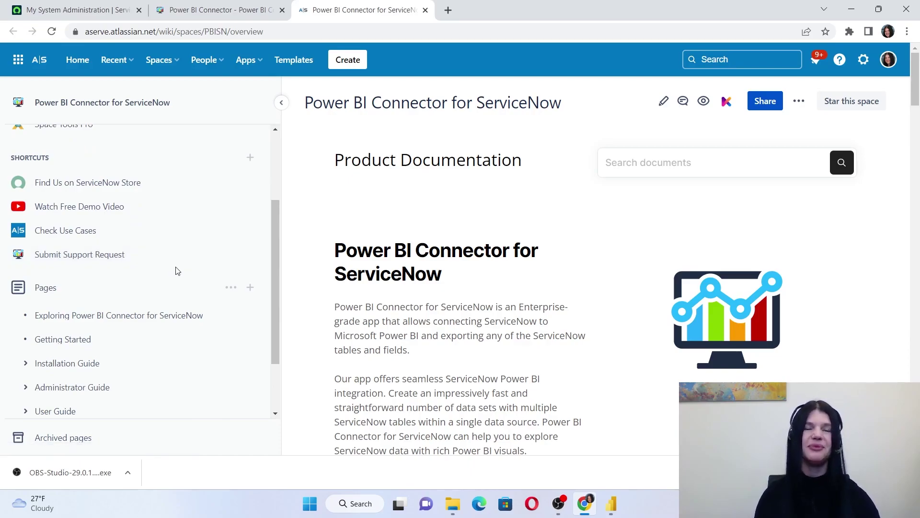
scroll(158, 336, "down", 1)
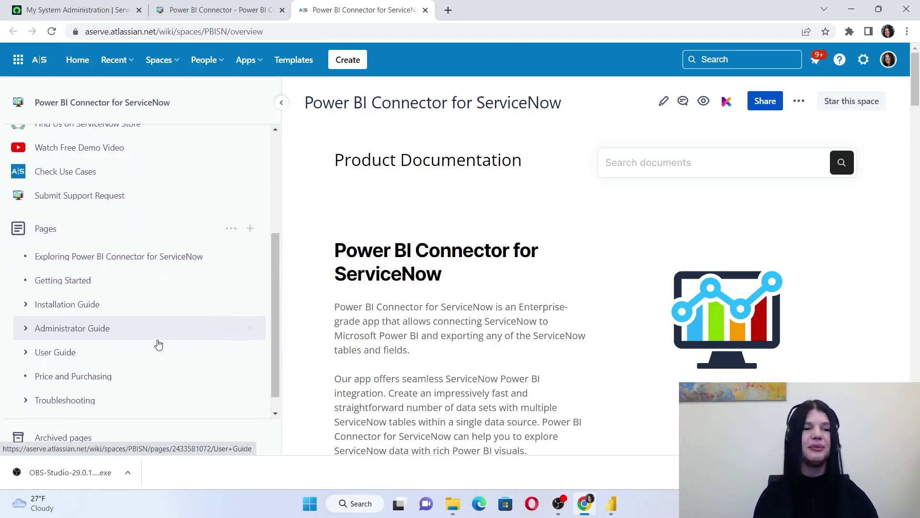
mouse_move(51, 358)
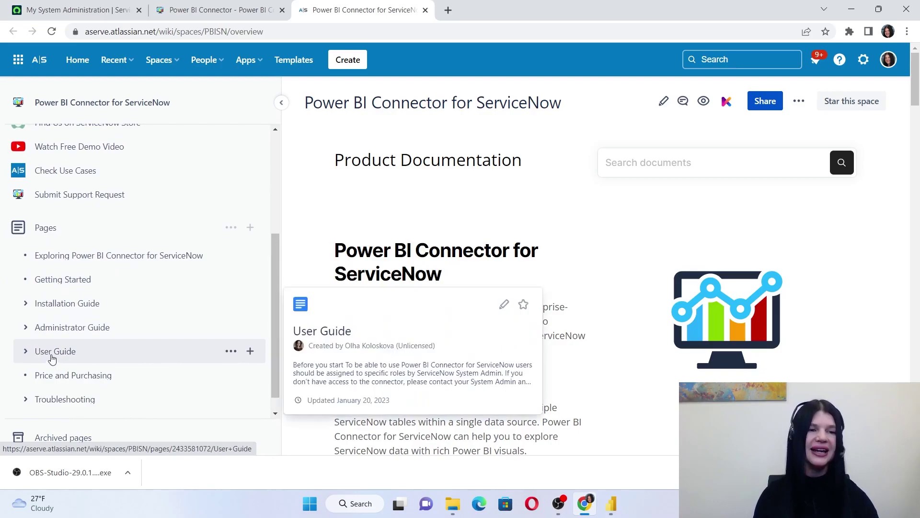
left_click(26, 352)
scroll(142, 288, "down", 2)
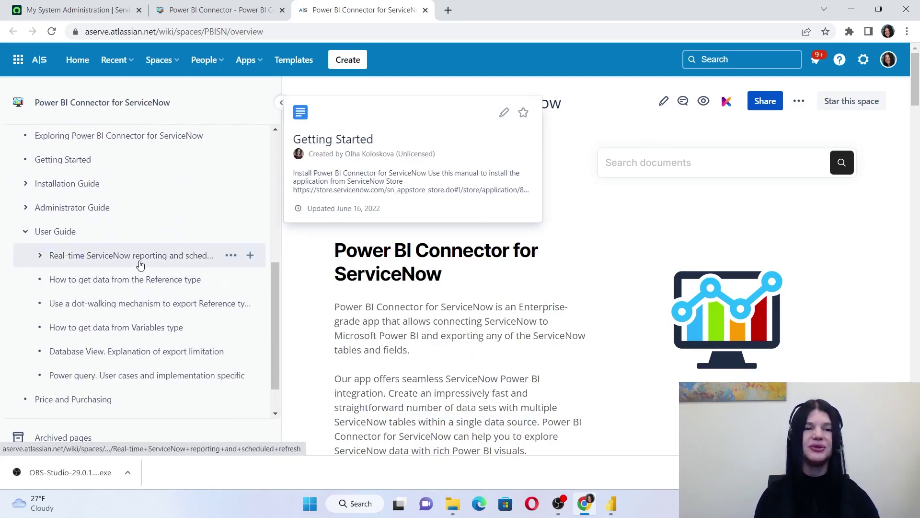
left_click(140, 262)
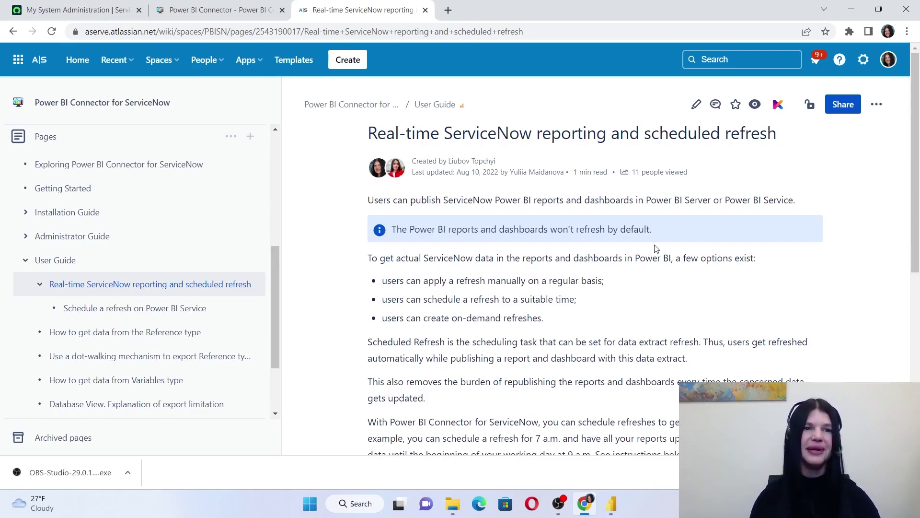
Open the connector's Submit Request link in a new tab to reach its Jira help center portal
left_click(212, 13)
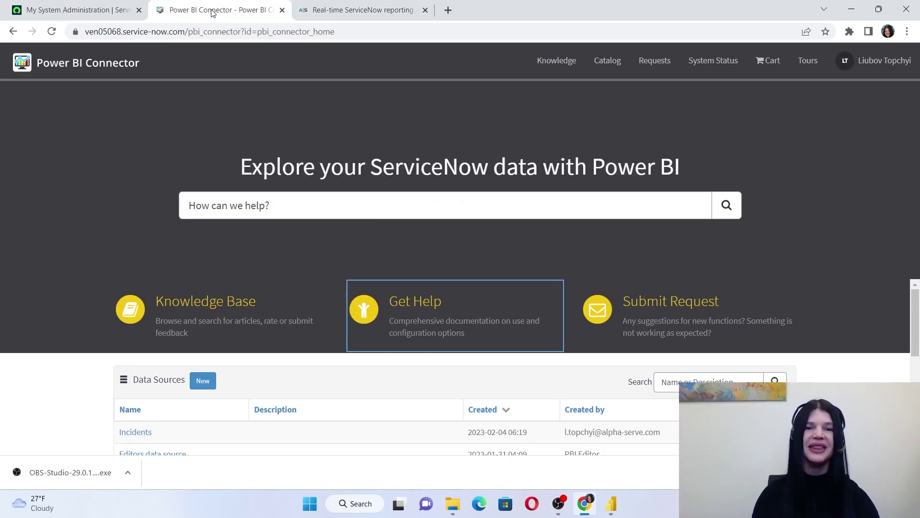
right_click(682, 307)
left_click(701, 319)
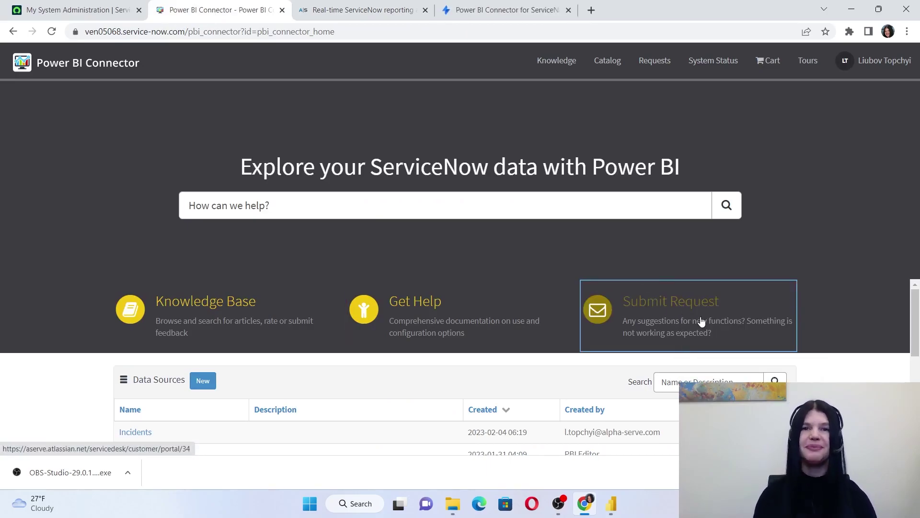
left_click(521, 15)
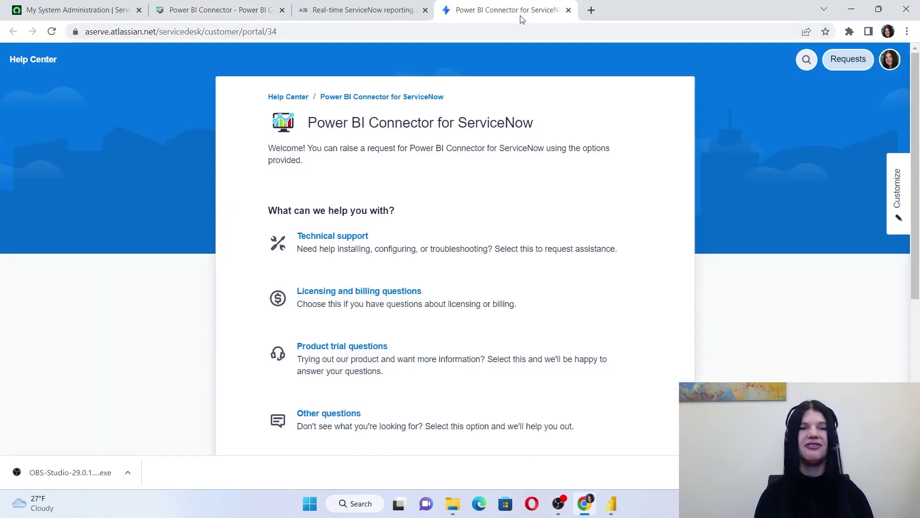